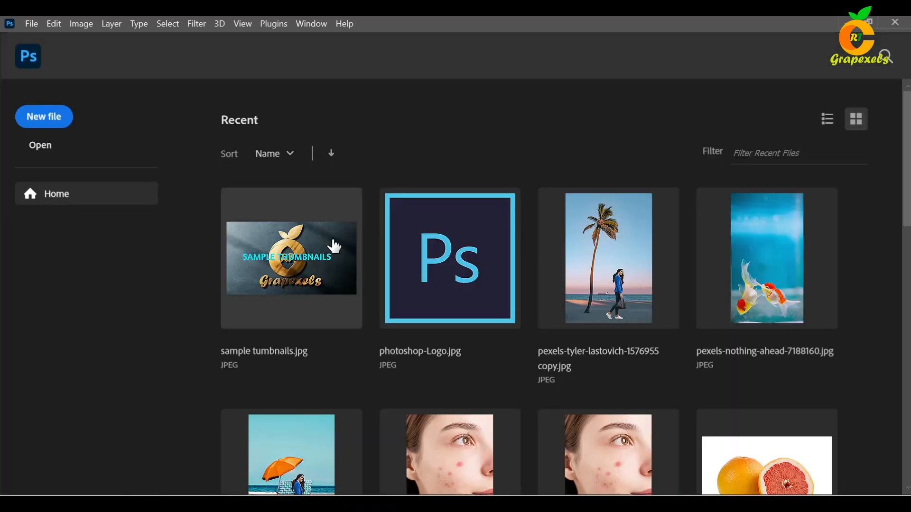
# Open the images fishes-1607380 copy and fresh-grapefruit-juicy-ripe-mellow-half-cut-isolated-white together.
pyautogui.click(46, 149)
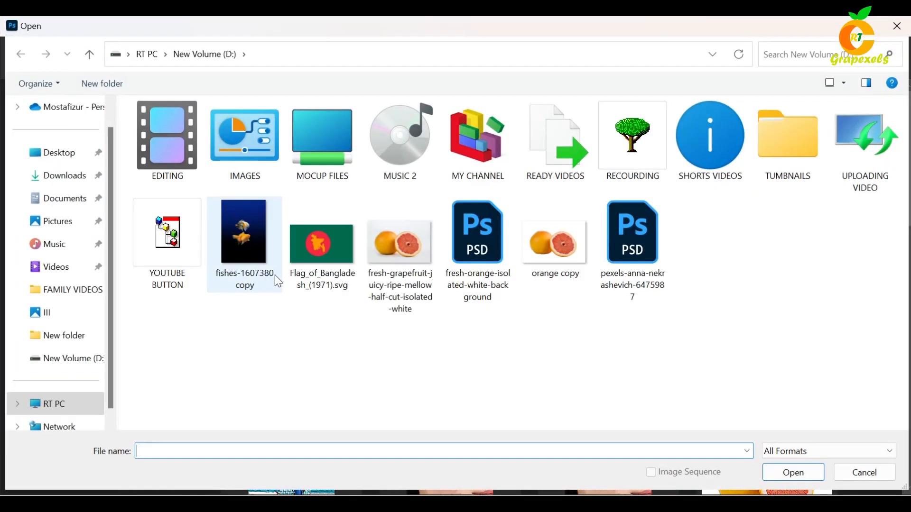
pyautogui.click(263, 254)
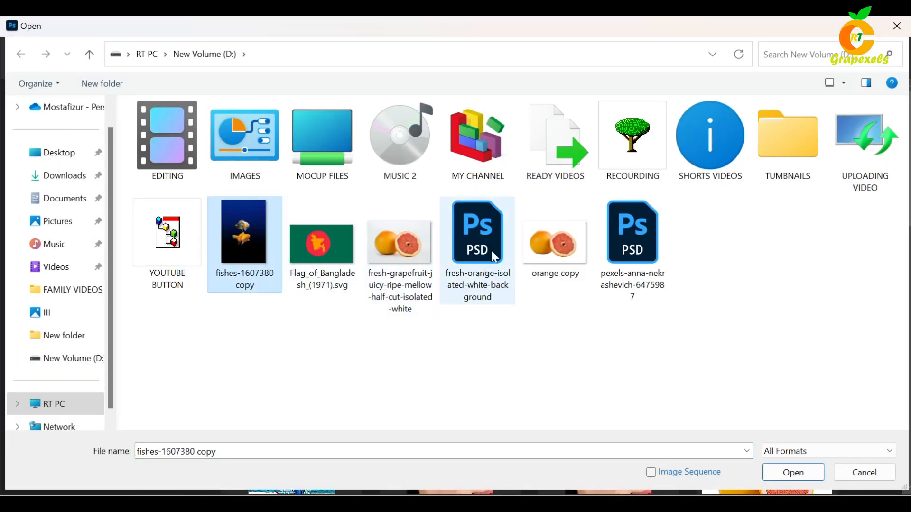
pyautogui.keyDown('ctrl'); pyautogui.click(414, 241); pyautogui.keyUp('ctrl')
pyautogui.click(794, 474)
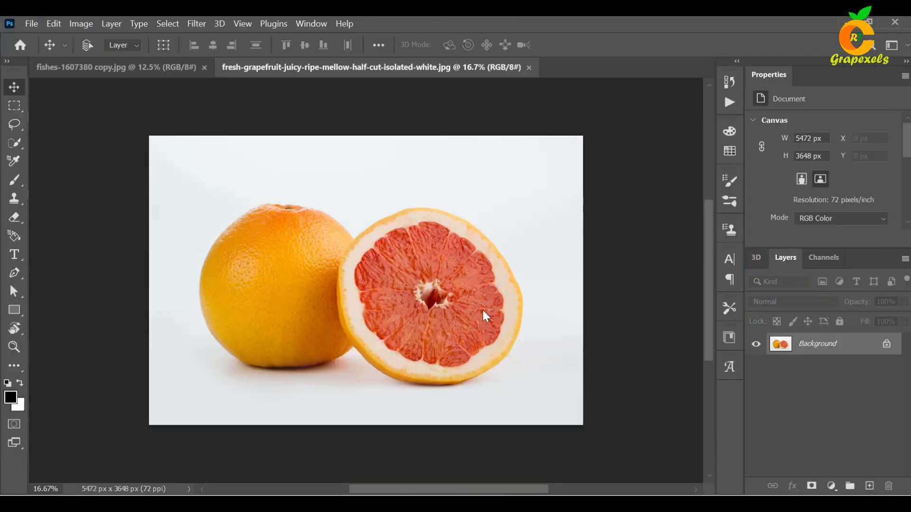
# Duplicate the grapefruit image's Background layer twice and hide the top copy.
pyautogui.moveTo(865, 358); pyautogui.dragTo(868, 486)
pyautogui.moveTo(833, 349); pyautogui.dragTo(868, 485)
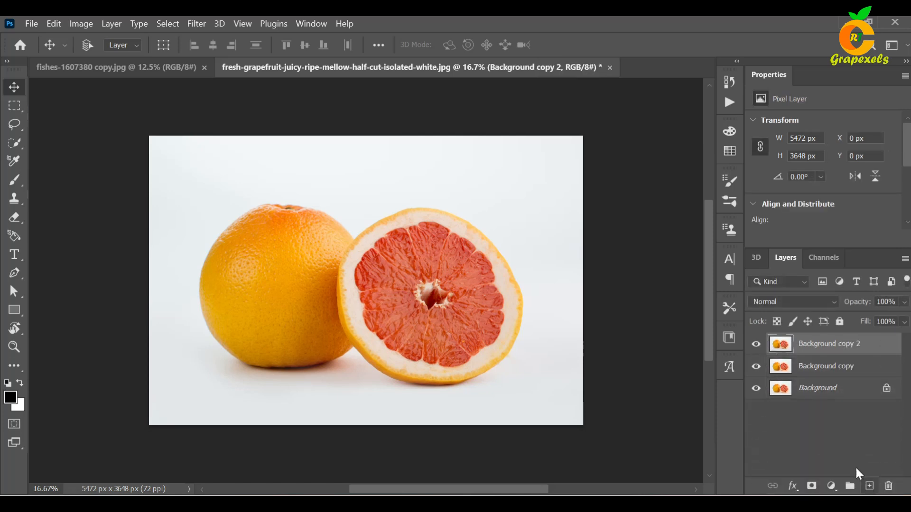
pyautogui.click(756, 344)
# On the Background copy layer, draw a loose freehand Lasso selection around both grapefruits.
pyautogui.click(829, 373)
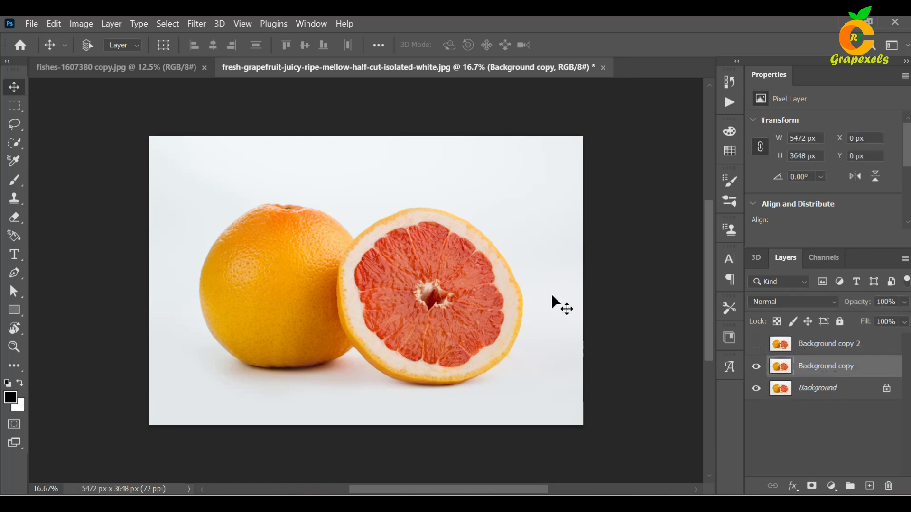
pyautogui.click(12, 123)
pyautogui.click(81, 123)
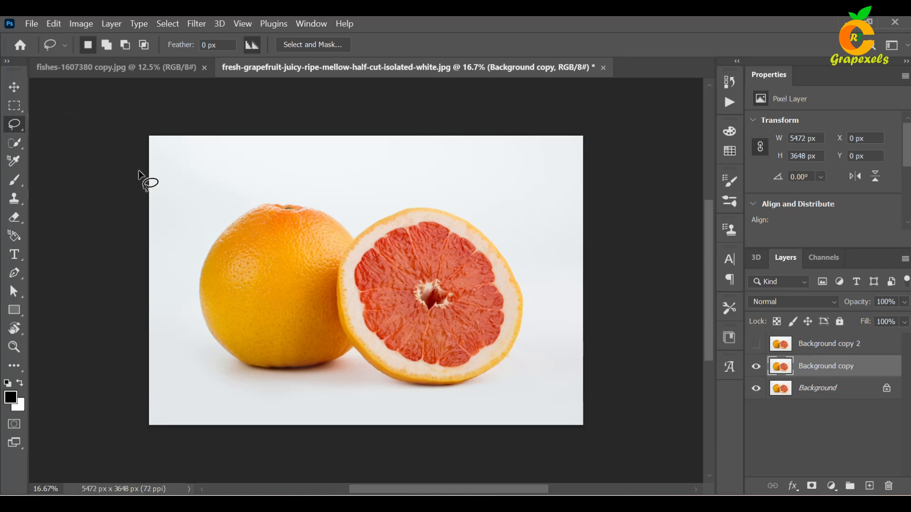
pyautogui.moveTo(162, 187)
pyautogui.mouseDown()
pyautogui.moveTo(380, 176)
pyautogui.moveTo(465, 184)
pyautogui.mouseUp()
pyautogui.moveTo(530, 232)
pyautogui.mouseDown()
pyautogui.moveTo(556, 344)
pyautogui.moveTo(529, 395)
pyautogui.moveTo(484, 423)
pyautogui.moveTo(412, 438)
pyautogui.moveTo(289, 424)
pyautogui.moveTo(200, 386)
pyautogui.moveTo(147, 314)
pyautogui.mouseUp()
pyautogui.moveTo(161, 209)
pyautogui.mouseDown()
pyautogui.moveTo(229, 187)
pyautogui.moveTo(218, 180)
pyautogui.mouseUp()
# Fill the lassoed area with Content-Aware contents in Normal mode at 100% opacity, and deselect.
pyautogui.rightClick(268, 222)
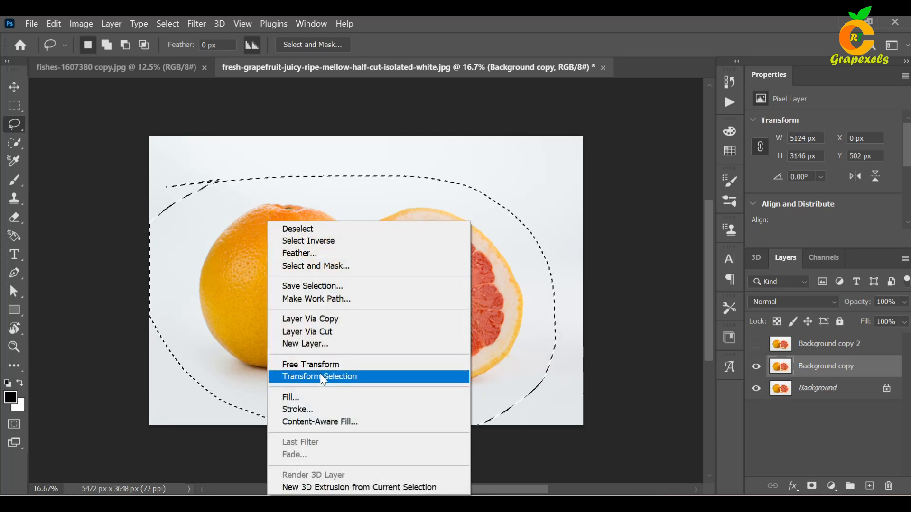
pyautogui.click(306, 396)
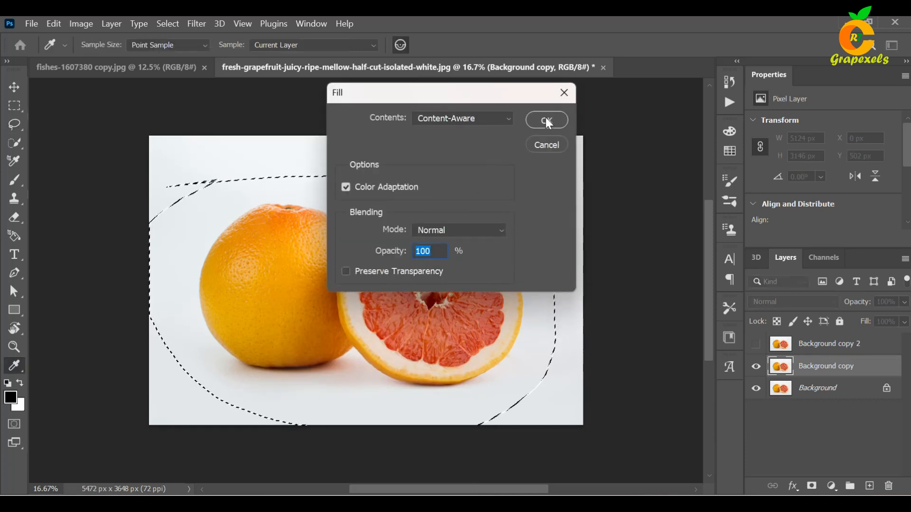
pyautogui.click(546, 121)
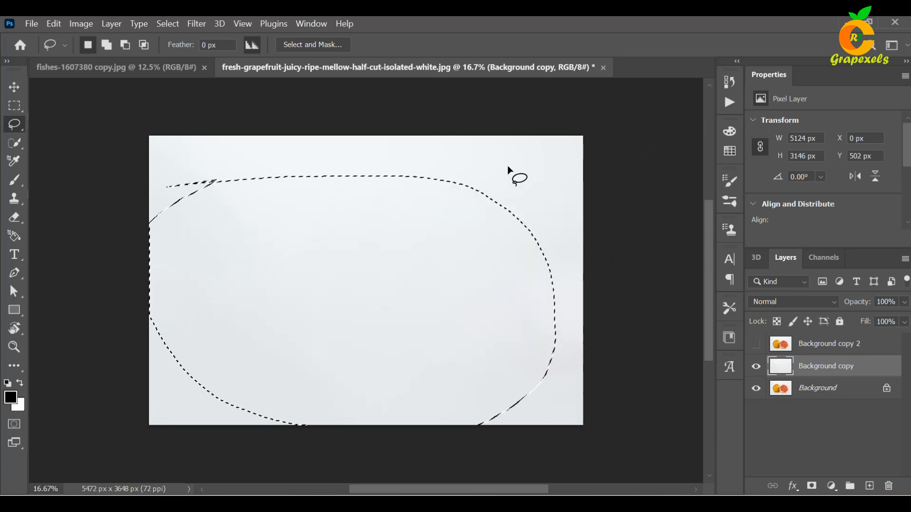
pyautogui.hotkey('ctrl', 'd')
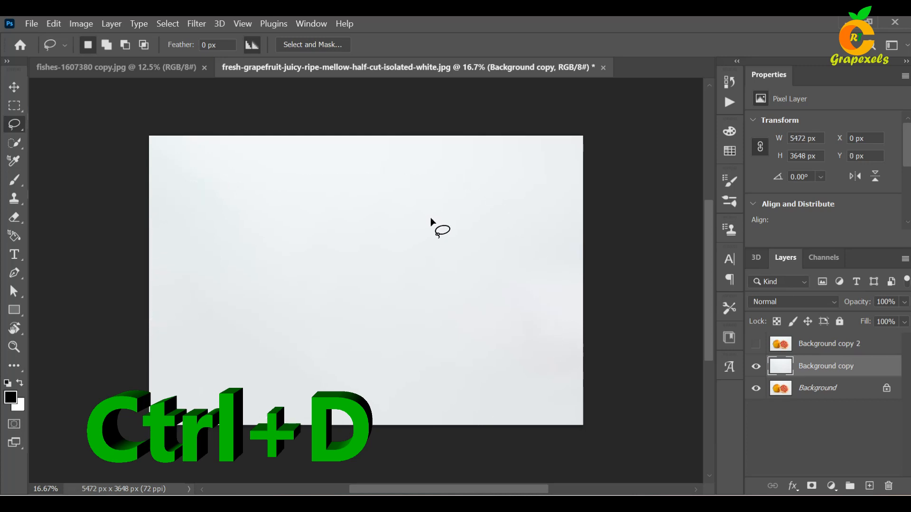
# Show Background copy 2, mask it to its automatically selected subject, and check the cutout with Background copy hidden and shown.
pyautogui.click(756, 344)
pyautogui.click(826, 349)
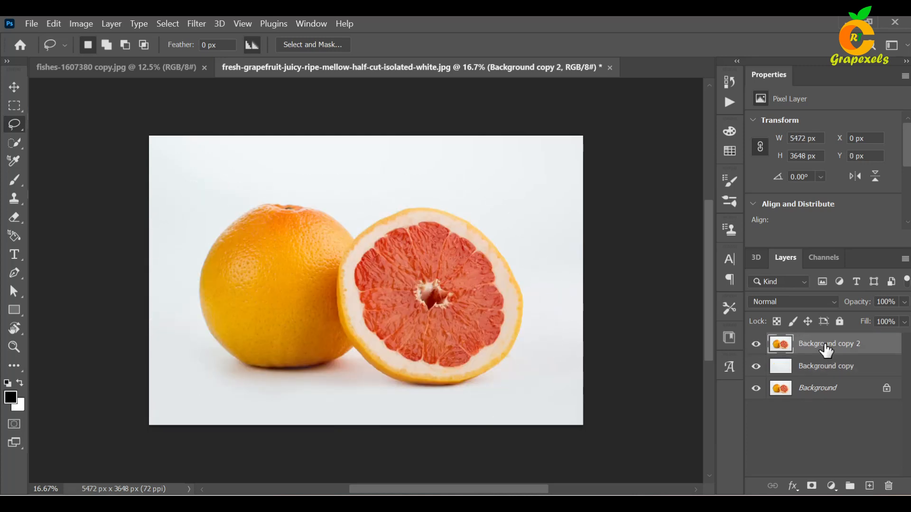
pyautogui.click(175, 27)
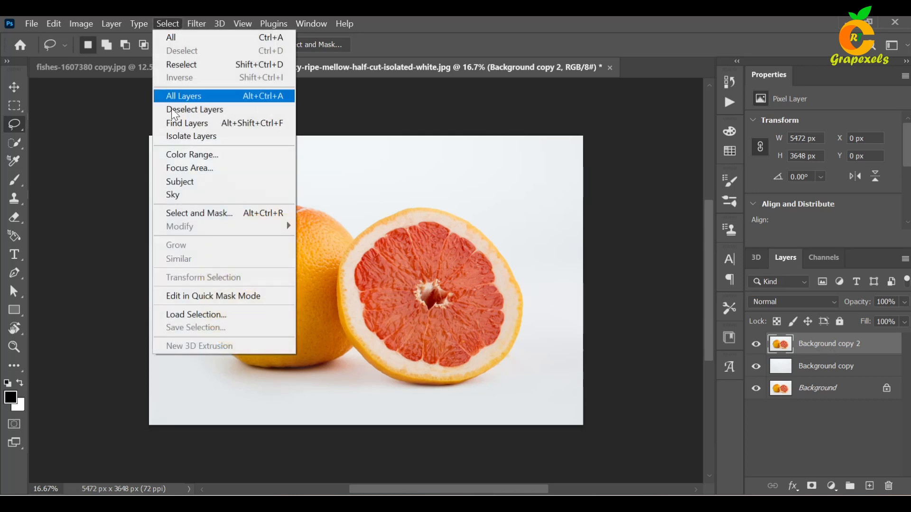
pyautogui.click(179, 180)
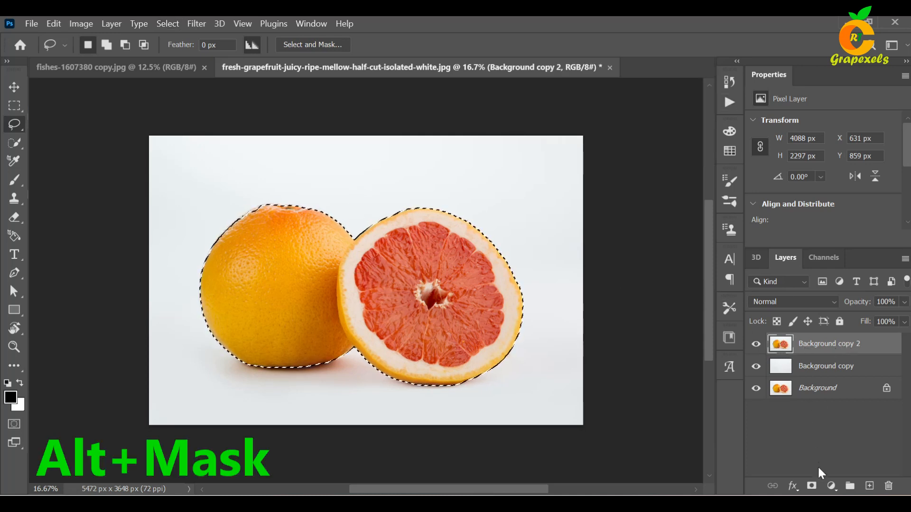
pyautogui.click(811, 486)
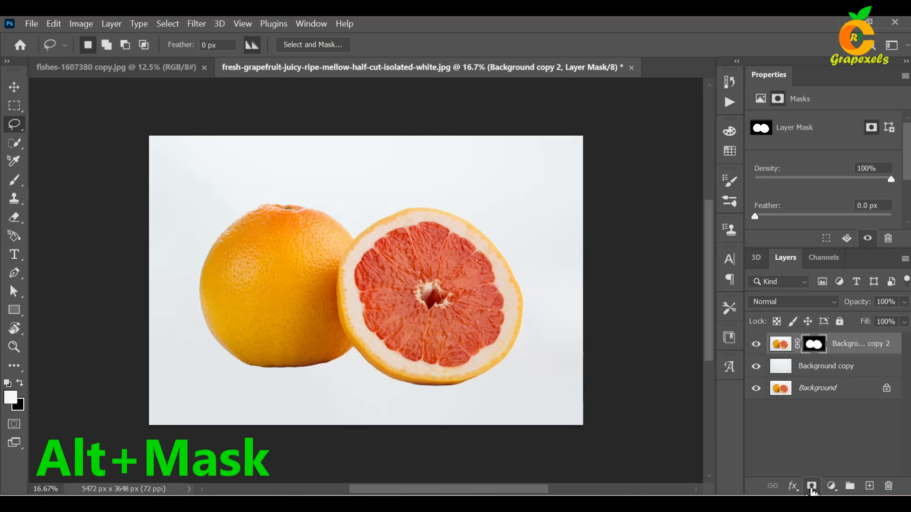
pyautogui.click(756, 366)
pyautogui.click(756, 367)
pyautogui.click(757, 368)
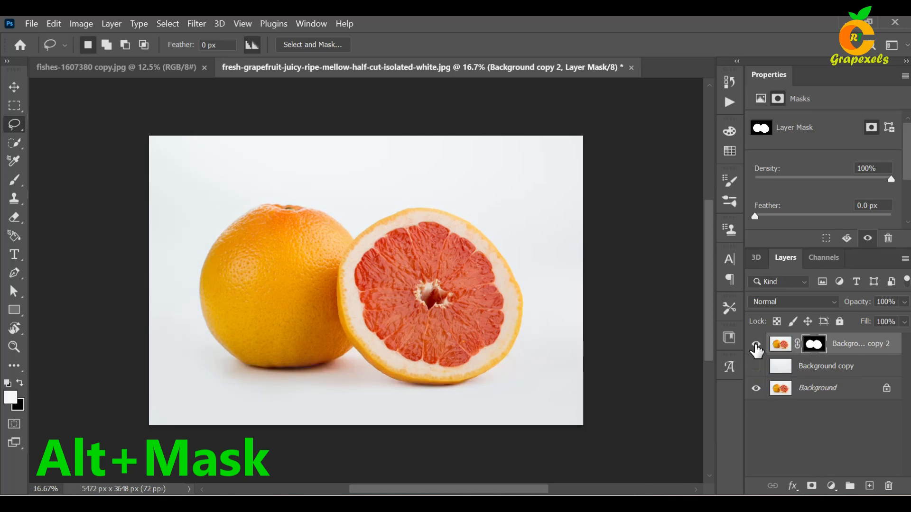
pyautogui.click(756, 368)
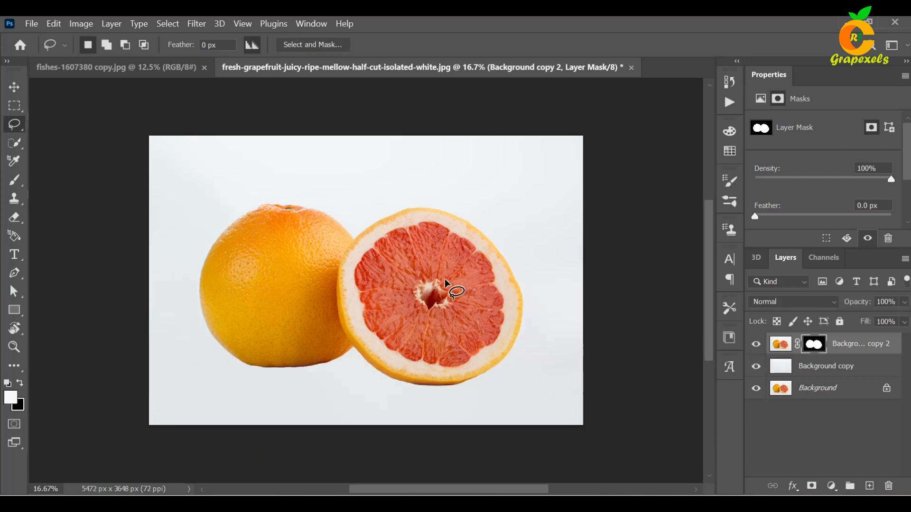
# Select the red flesh of the cut grapefruit with the Quick Selection tool.
pyautogui.click(15, 144)
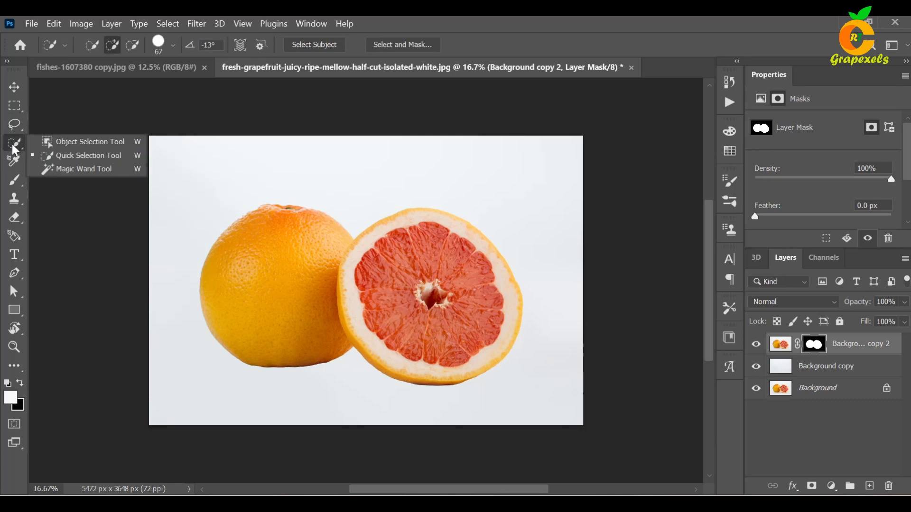
pyautogui.click(77, 155)
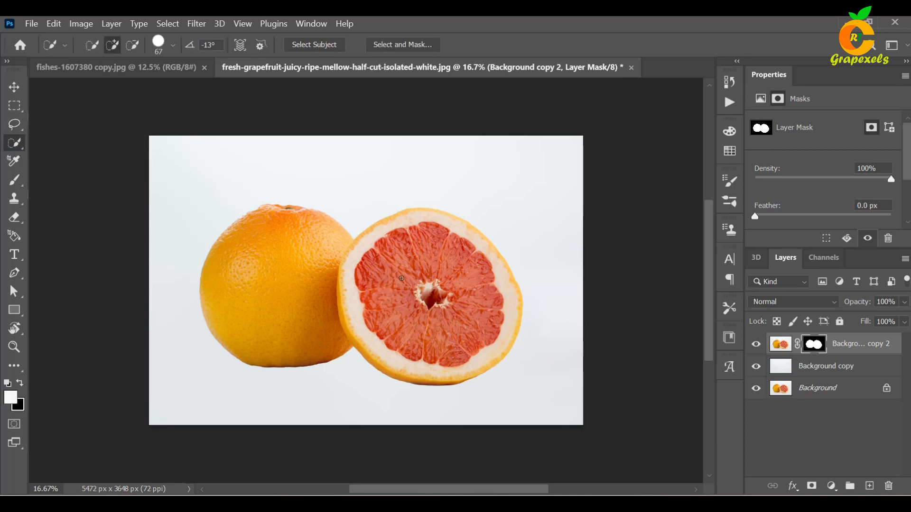
pyautogui.moveTo(408, 248)
pyautogui.mouseDown()
pyautogui.moveTo(451, 252)
pyautogui.moveTo(467, 299)
pyautogui.moveTo(435, 335)
pyautogui.mouseUp()
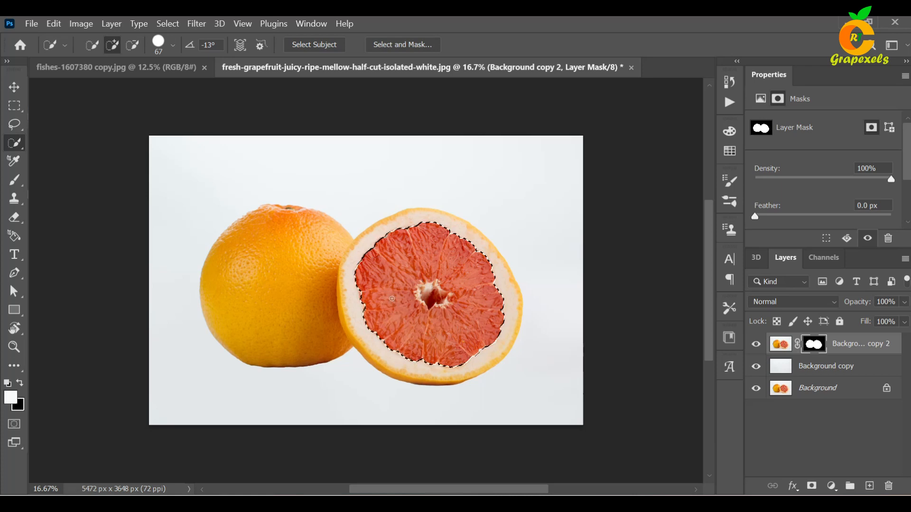
# Expand the flesh selection, delete that area from the Background copy 2 layer mask, and deselect.
pyautogui.click(173, 23)
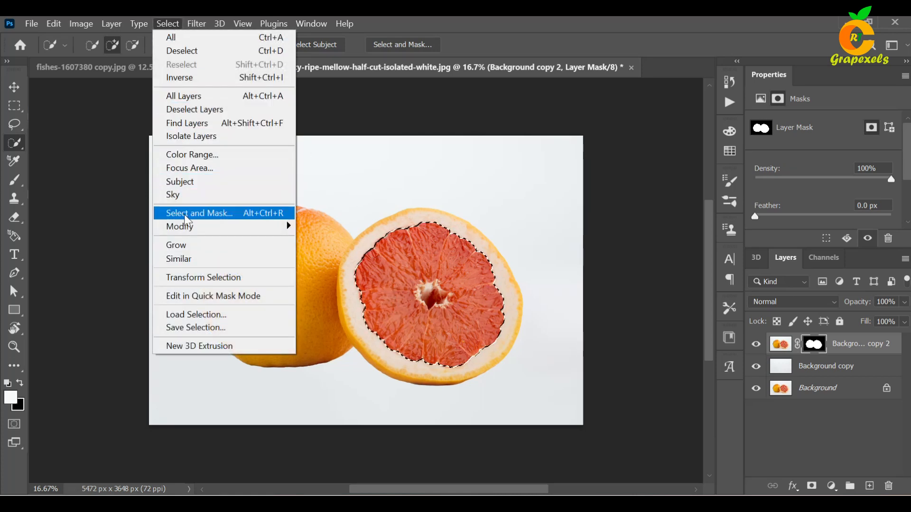
pyautogui.moveTo(190, 227)
pyautogui.click(308, 254)
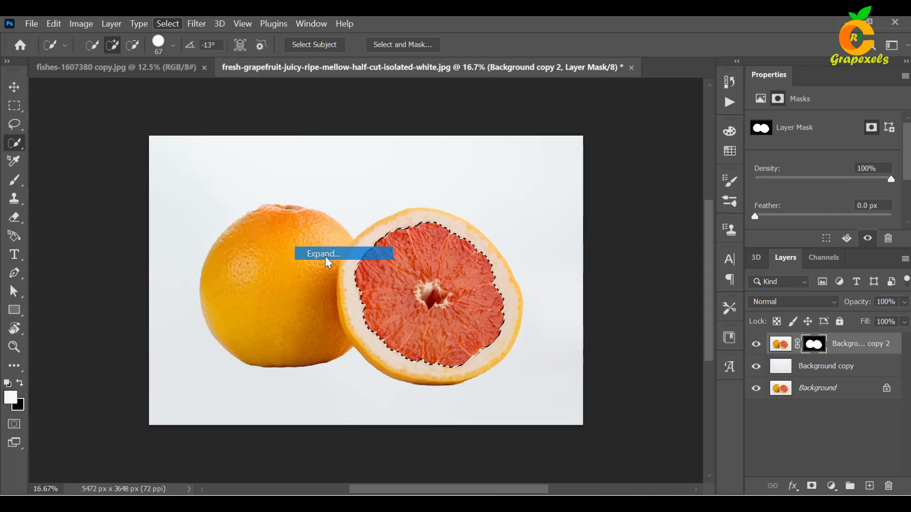
pyautogui.click(525, 165)
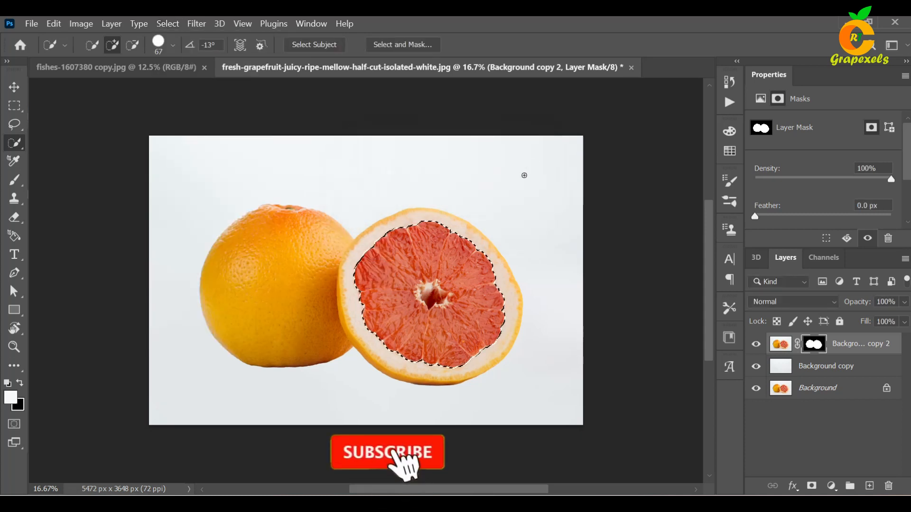
pyautogui.press('Delete')
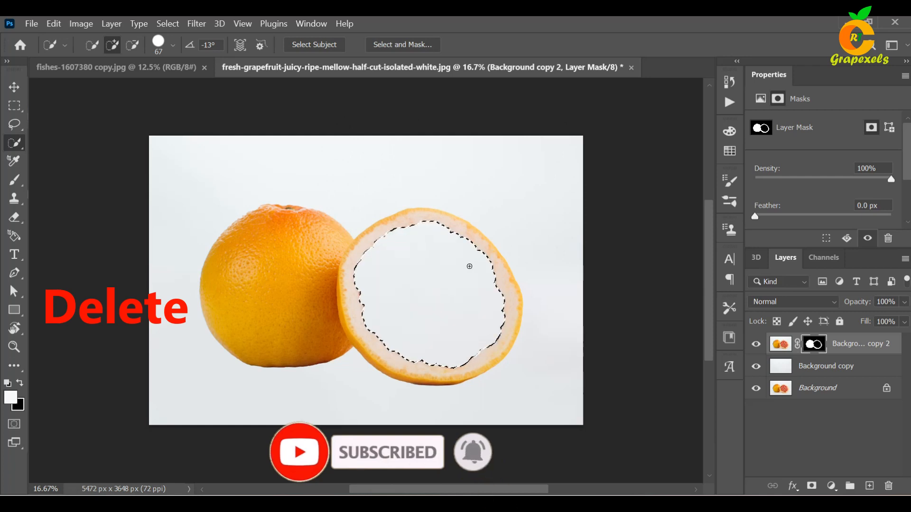
pyautogui.hotkey('ctrl', 'd')
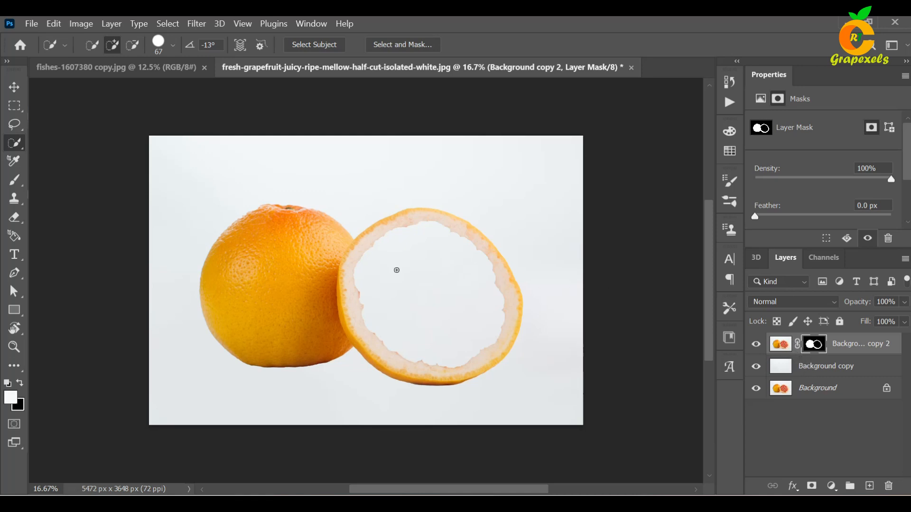
# Bring the fish image into the grapefruit document as a new layer with the Move tool.
pyautogui.click(13, 87)
pyautogui.click(90, 67)
pyautogui.moveTo(346, 247); pyautogui.dragTo(428, 282)
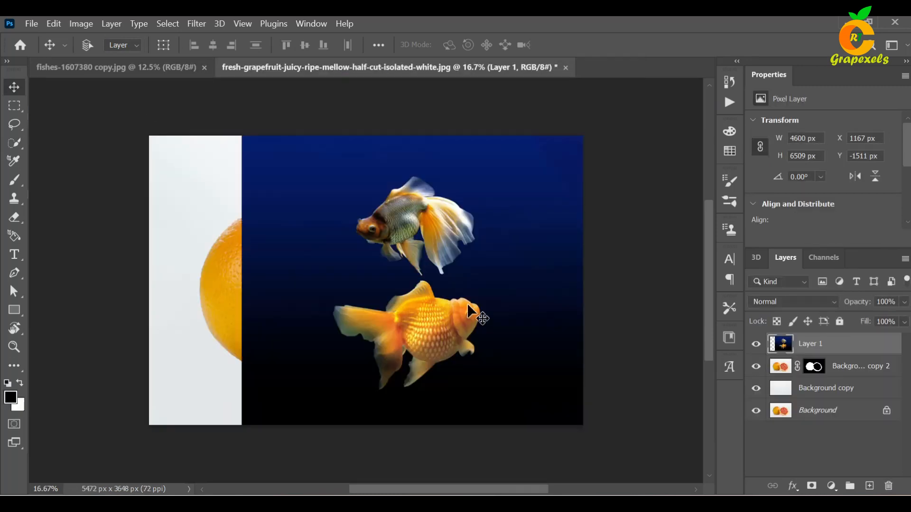
# Lower the fish layer's opacity to about 49% and scale it to about 45%, positioned over the cut grapefruit.
pyautogui.click(904, 304)
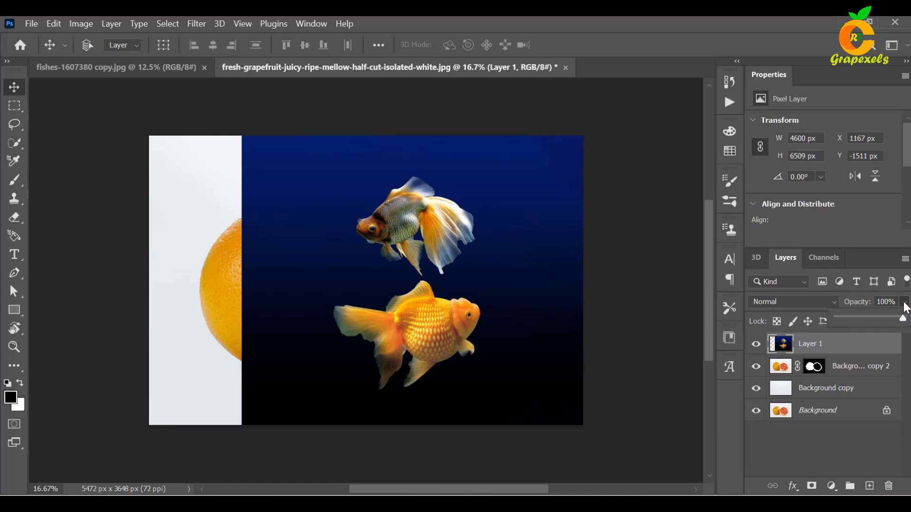
pyautogui.click(870, 319)
pyautogui.hotkey('ctrl', 't')
pyautogui.moveTo(605, 277); pyautogui.dragTo(411, 275)
pyautogui.moveTo(320, 279); pyautogui.dragTo(426, 297)
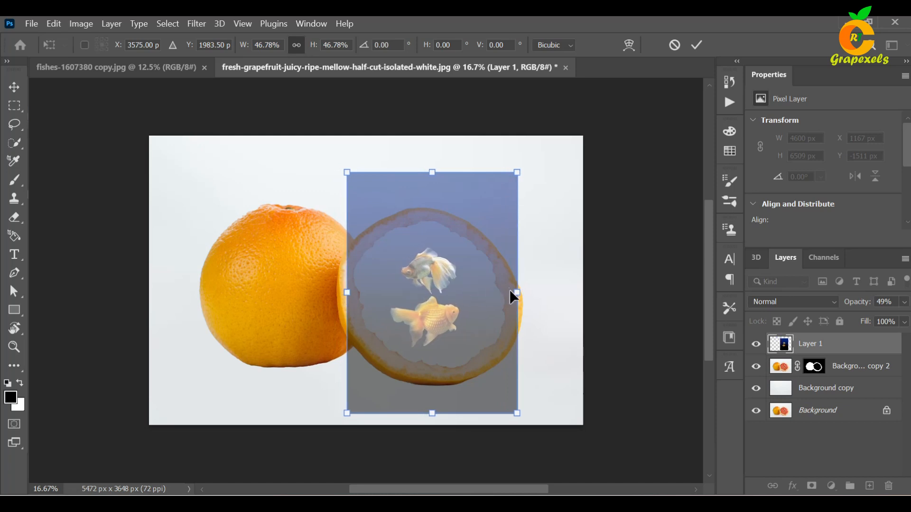
pyautogui.moveTo(518, 294); pyautogui.dragTo(511, 294)
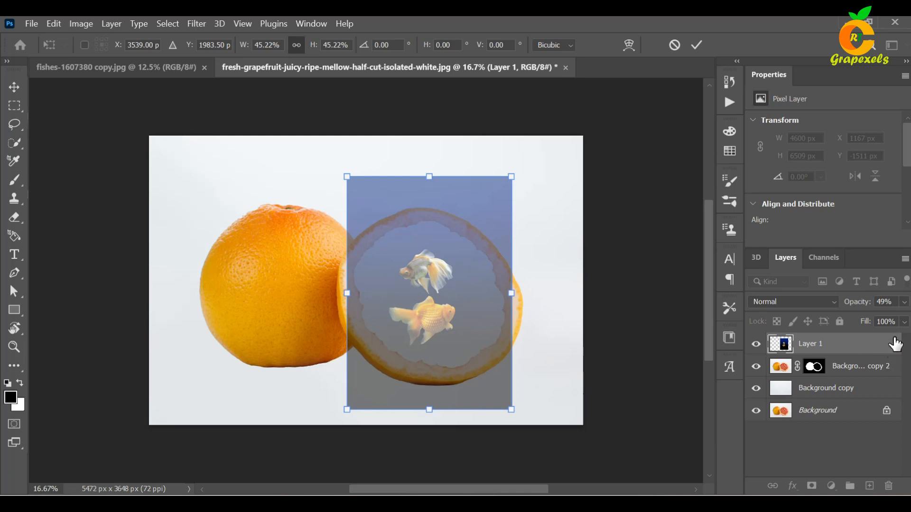
# Restore the fish layer's opacity to 100% and apply the transform.
pyautogui.click(904, 303)
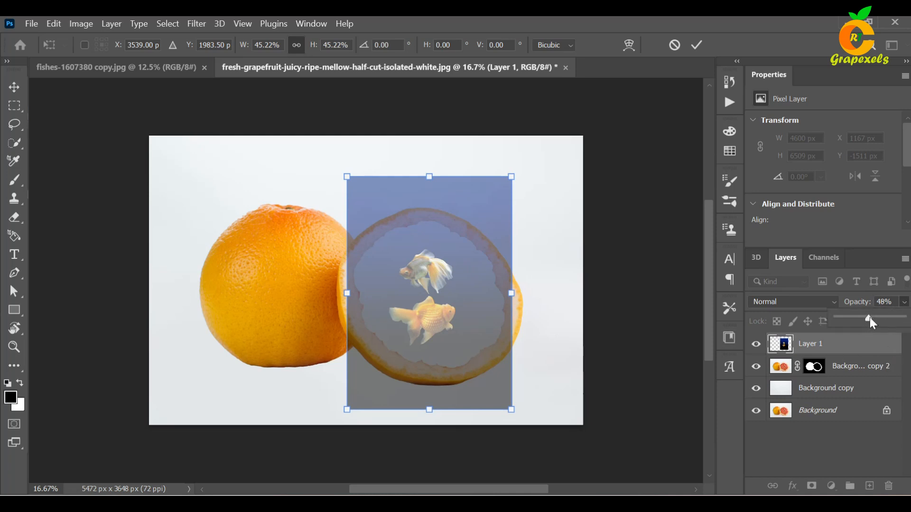
pyautogui.moveTo(872, 324); pyautogui.dragTo(903, 319)
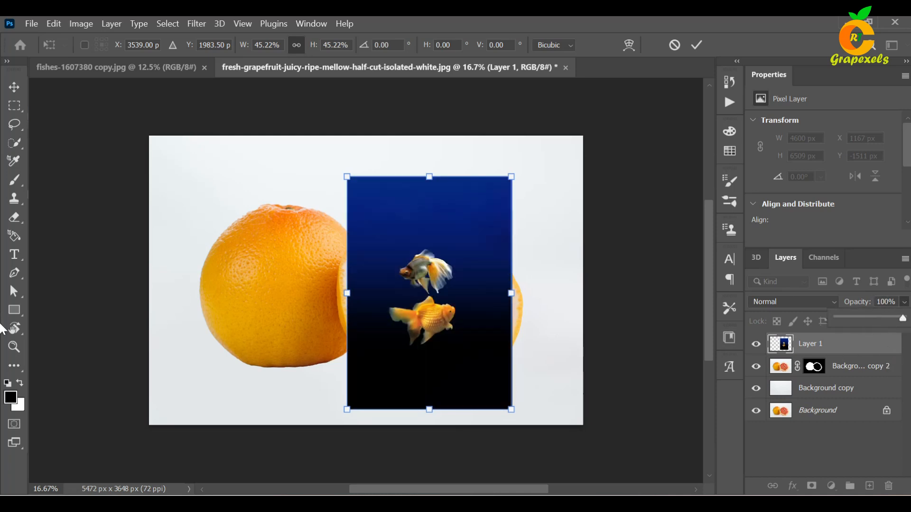
pyautogui.press('Return')
# Place the masked Background copy 2 layer above the fish layer and switch to the Eraser tool.
pyautogui.click(856, 376)
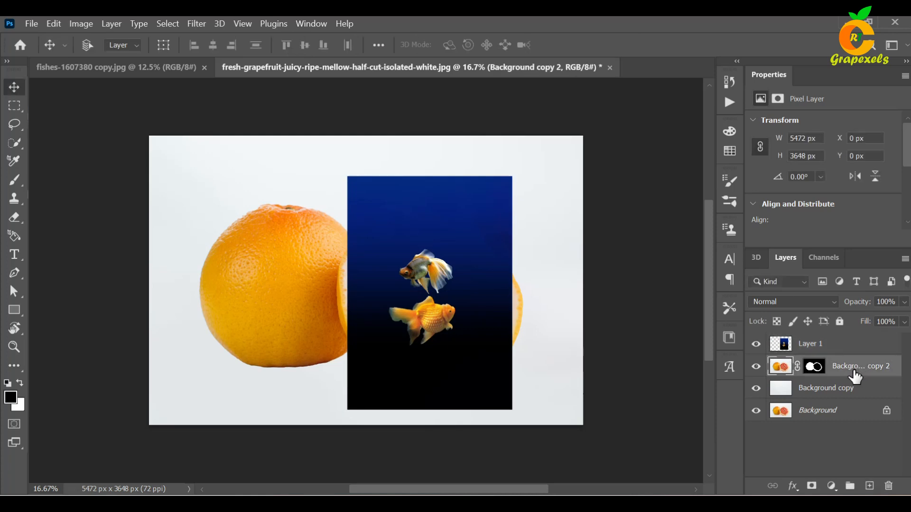
pyautogui.moveTo(856, 368); pyautogui.dragTo(856, 342)
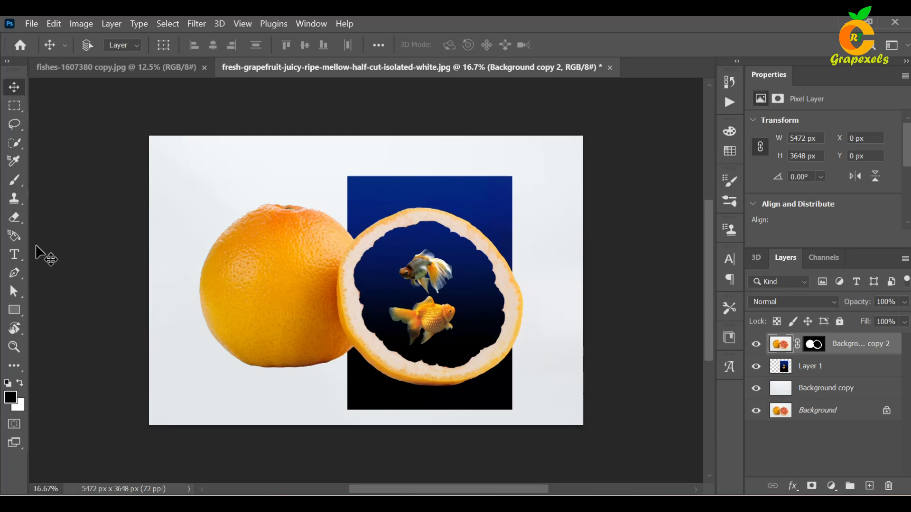
pyautogui.click(15, 217)
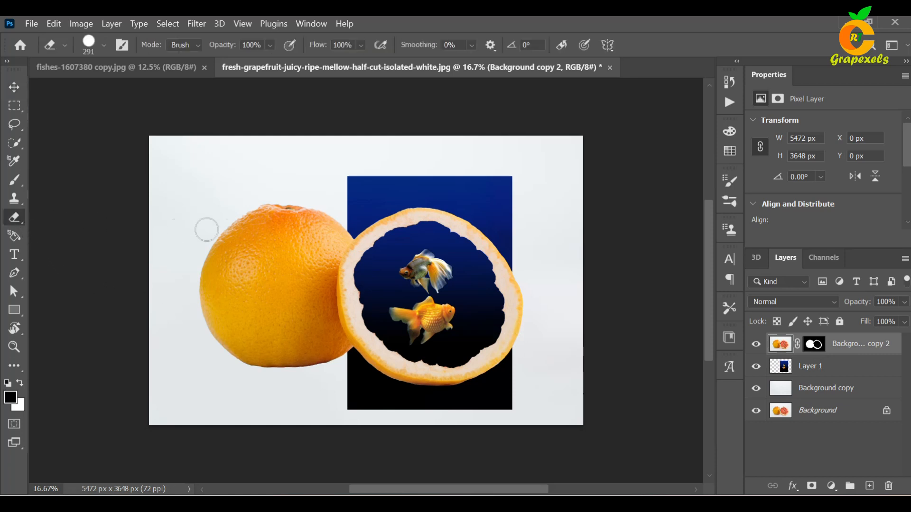
pyautogui.click(818, 372)
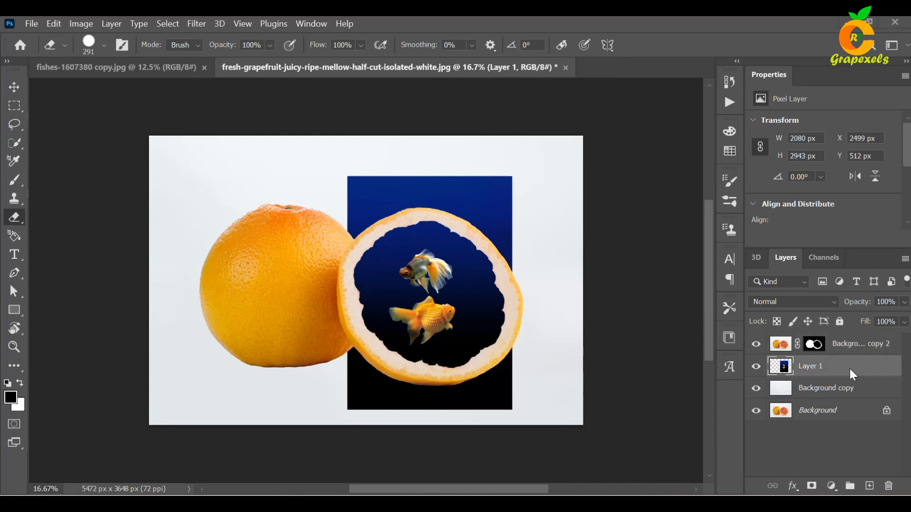
pyautogui.moveTo(849, 368); pyautogui.dragTo(850, 345)
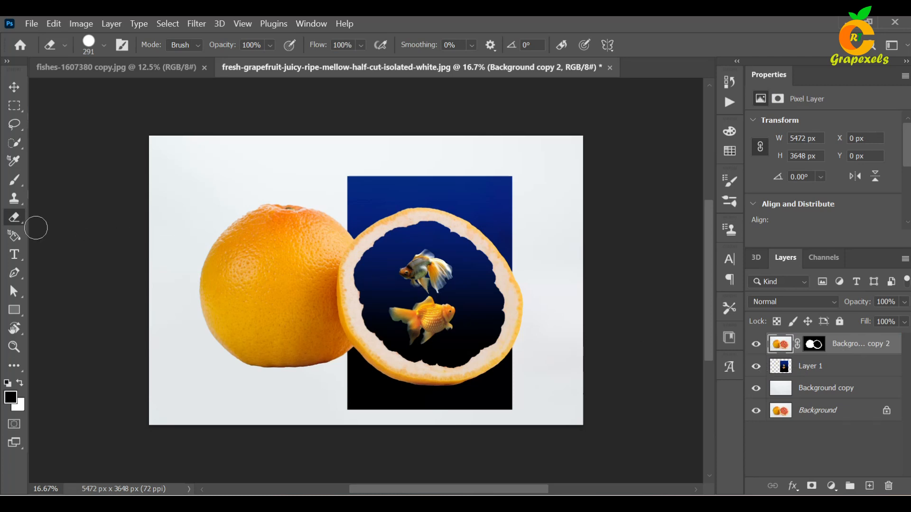
# Erase the parts of the blue fish layer, Layer 1, that extend outside the cut grapefruit's rind.
pyautogui.rightClick(12, 219)
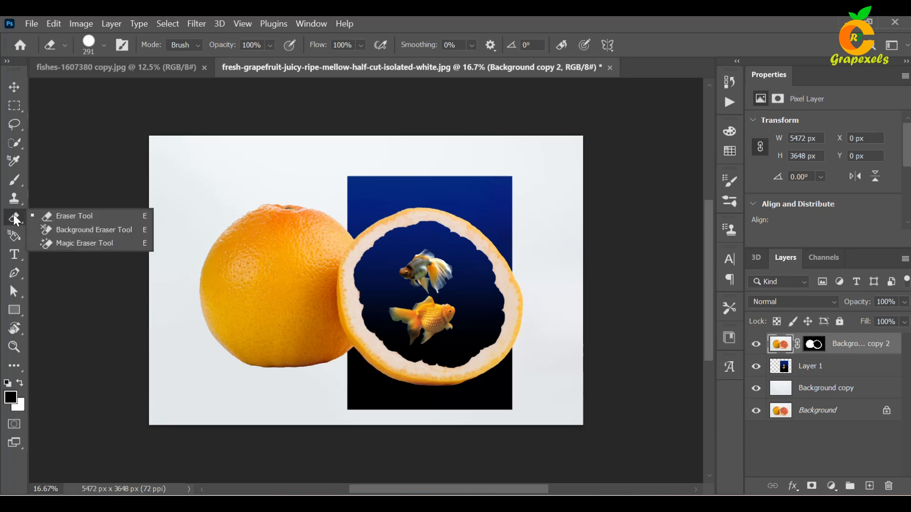
pyautogui.click(68, 218)
pyautogui.click(846, 370)
pyautogui.moveTo(349, 236)
pyautogui.mouseDown()
pyautogui.moveTo(443, 199)
pyautogui.moveTo(473, 209)
pyautogui.moveTo(516, 264)
pyautogui.mouseUp()
pyautogui.moveTo(484, 222)
pyautogui.mouseDown()
pyautogui.moveTo(440, 205)
pyautogui.moveTo(326, 216)
pyautogui.moveTo(365, 216)
pyautogui.moveTo(349, 178)
pyautogui.moveTo(482, 190)
pyautogui.moveTo(503, 199)
pyautogui.moveTo(514, 225)
pyautogui.moveTo(447, 187)
pyautogui.moveTo(392, 180)
pyautogui.moveTo(513, 183)
pyautogui.mouseUp()
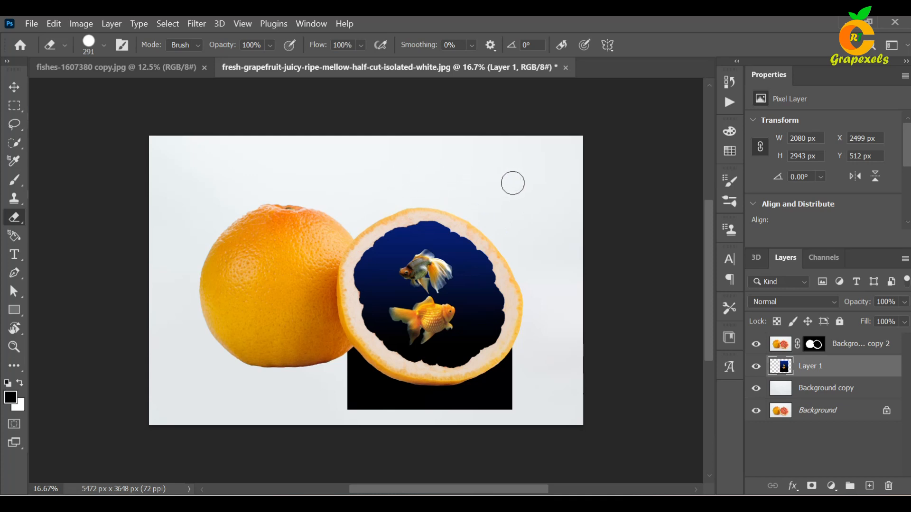
pyautogui.moveTo(518, 355)
pyautogui.mouseDown()
pyautogui.moveTo(471, 384)
pyautogui.moveTo(429, 390)
pyautogui.moveTo(396, 385)
pyautogui.moveTo(346, 349)
pyautogui.moveTo(344, 359)
pyautogui.moveTo(374, 381)
pyautogui.moveTo(429, 392)
pyautogui.moveTo(543, 392)
pyautogui.moveTo(521, 382)
pyautogui.moveTo(403, 401)
pyautogui.moveTo(328, 397)
pyautogui.moveTo(345, 388)
pyautogui.moveTo(531, 403)
pyautogui.mouseUp()
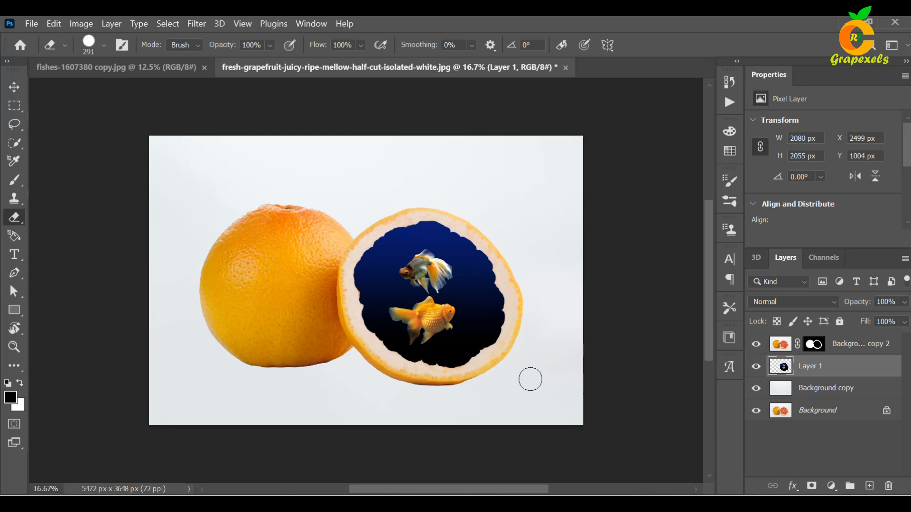
# Add a new empty layer directly above the Background copy layer.
pyautogui.click(825, 390)
pyautogui.click(884, 416)
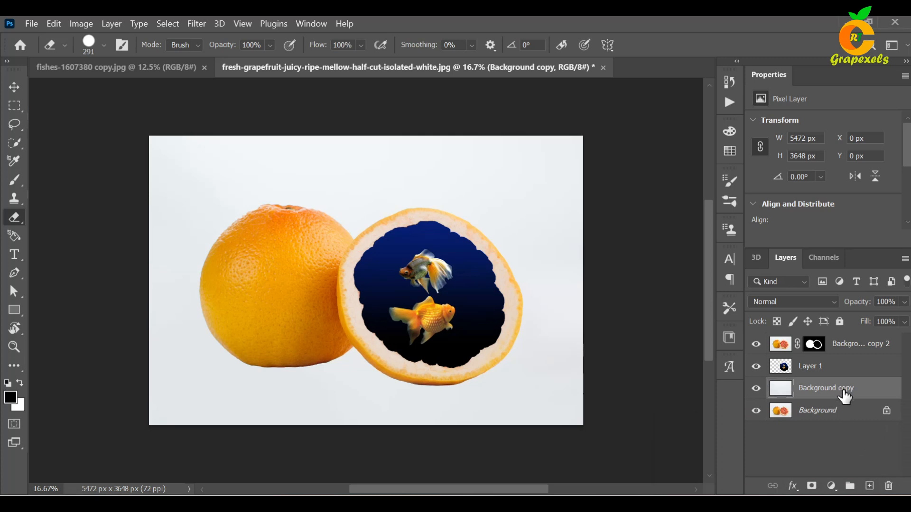
pyautogui.click(868, 487)
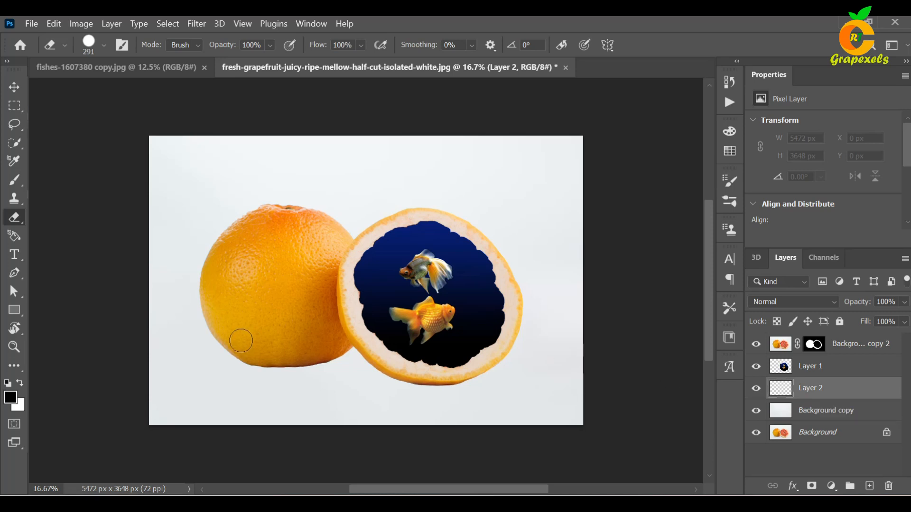
# Paint a soft black shadow beneath each grapefruit half and whole fruit on Layer 2 with a flattened elliptical 1457 px brush.
pyautogui.rightClick(13, 183)
pyautogui.click(55, 178)
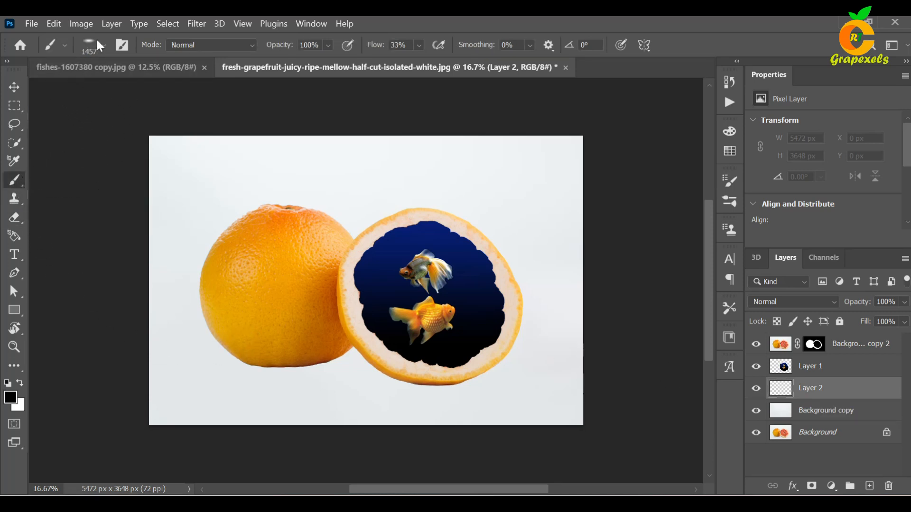
pyautogui.click(95, 48)
pyautogui.click(53, 180)
pyautogui.click(53, 179)
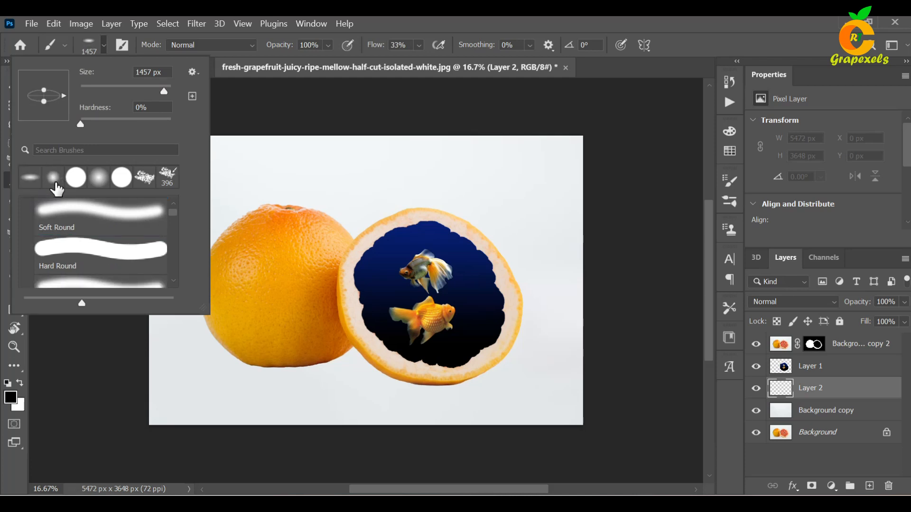
pyautogui.click(95, 46)
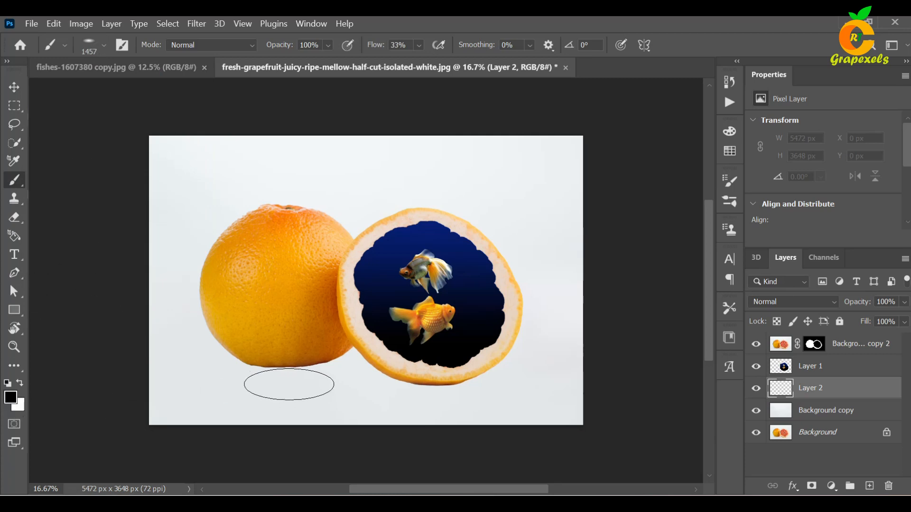
pyautogui.click(289, 384)
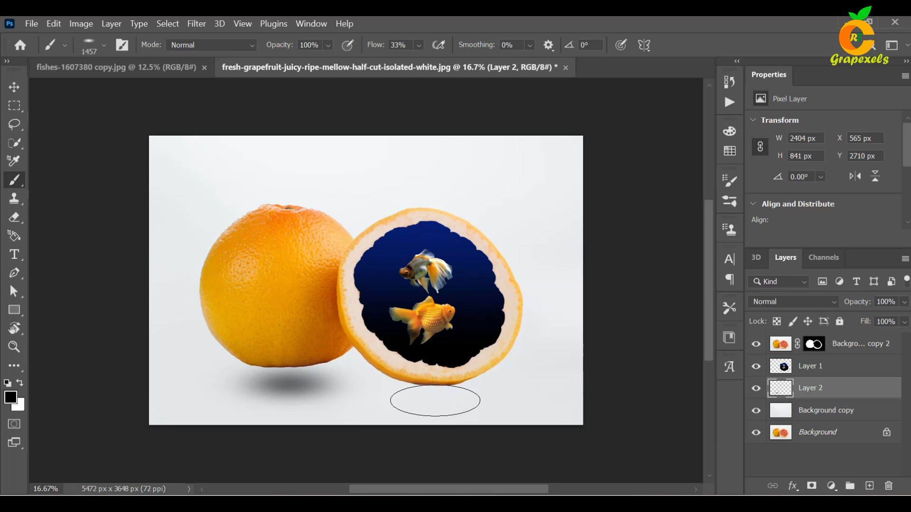
pyautogui.click(435, 401)
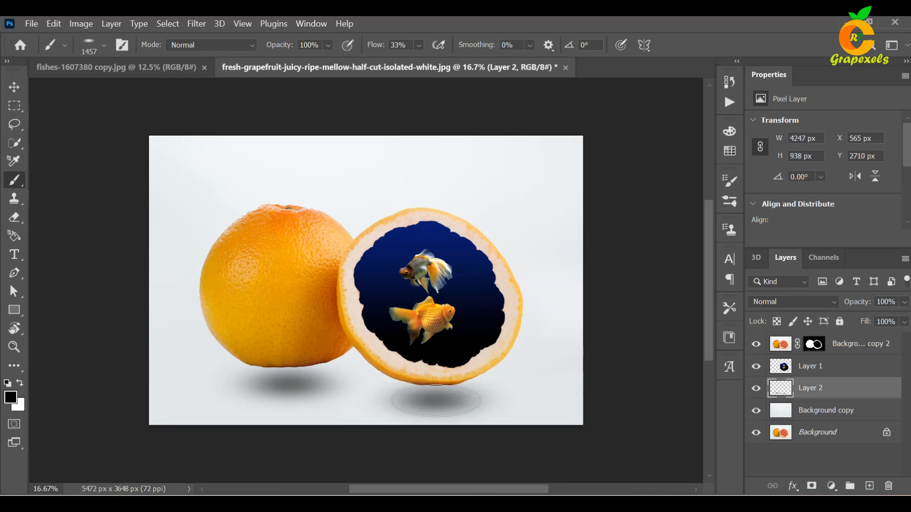
# Group all layers from Background copy up to Background copy 2, leaving out the locked Background.
pyautogui.click(826, 417)
pyautogui.keyDown('shift'); pyautogui.click(824, 389); pyautogui.keyUp('shift')
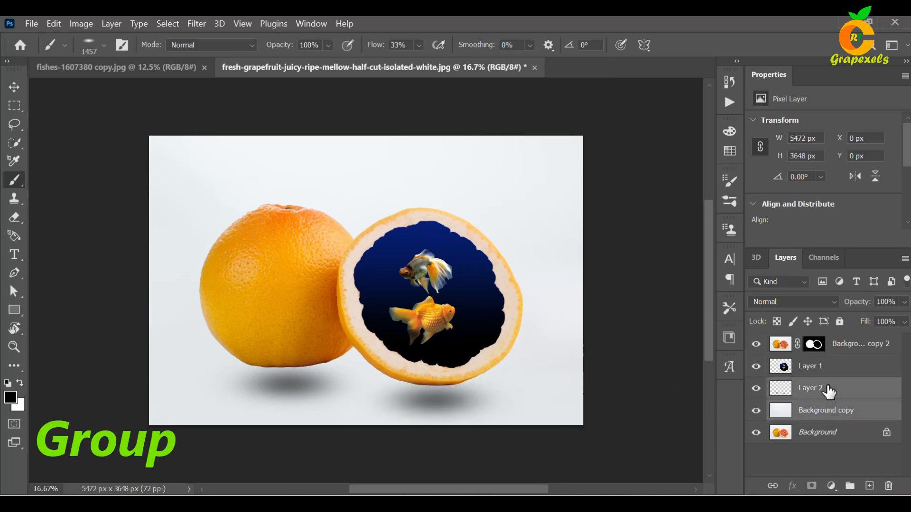
pyautogui.keyDown('shift'); pyautogui.click(824, 366); pyautogui.keyUp('shift')
pyautogui.keyDown('shift'); pyautogui.click(846, 347); pyautogui.keyUp('shift')
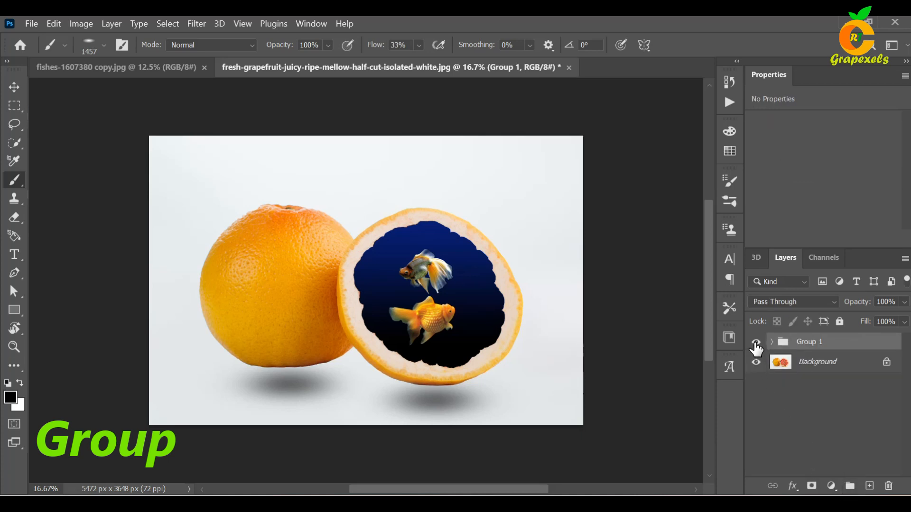
# Toggle the group's visibility to compare the manipulation with the original photo, and inspect the result up close.
pyautogui.click(756, 343)
pyautogui.click(756, 343)
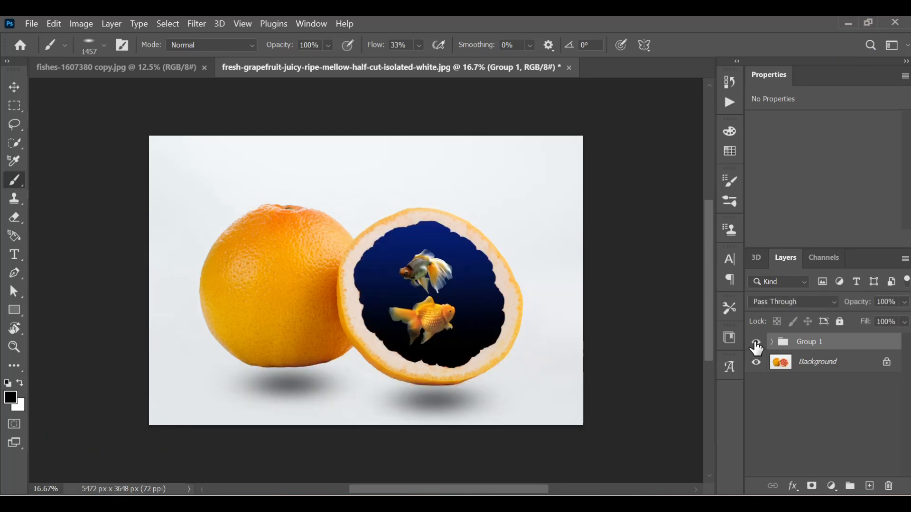
pyautogui.click(756, 342)
pyautogui.click(756, 342)
pyautogui.scroll(3, 613, 356)
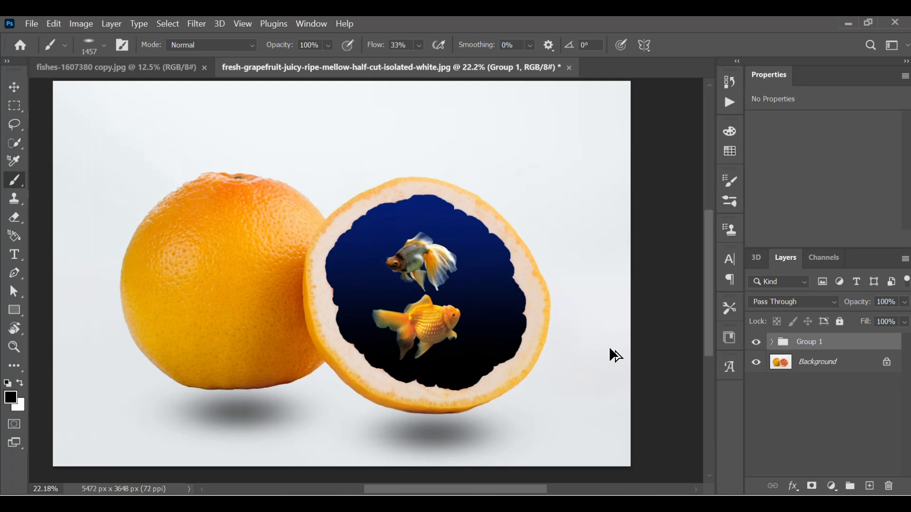